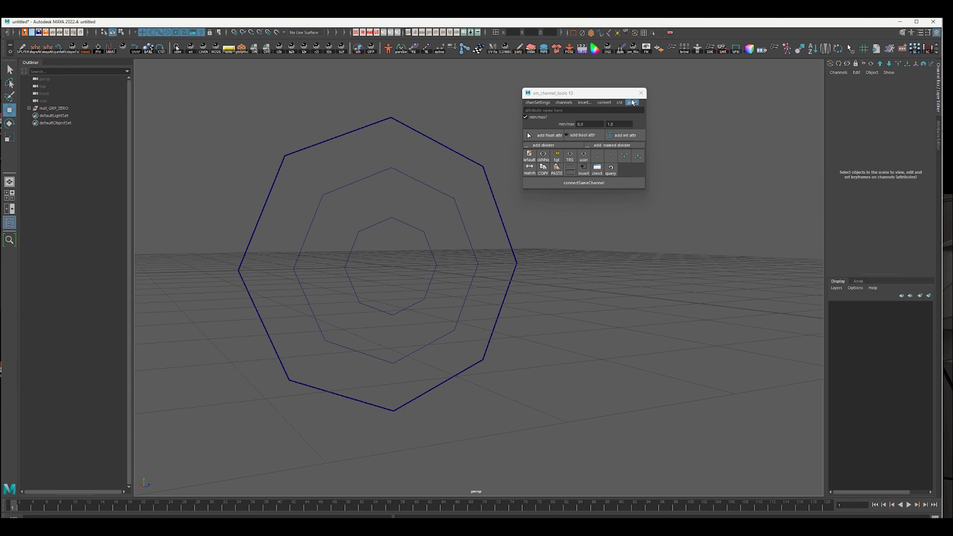
click(632, 102)
click(620, 103)
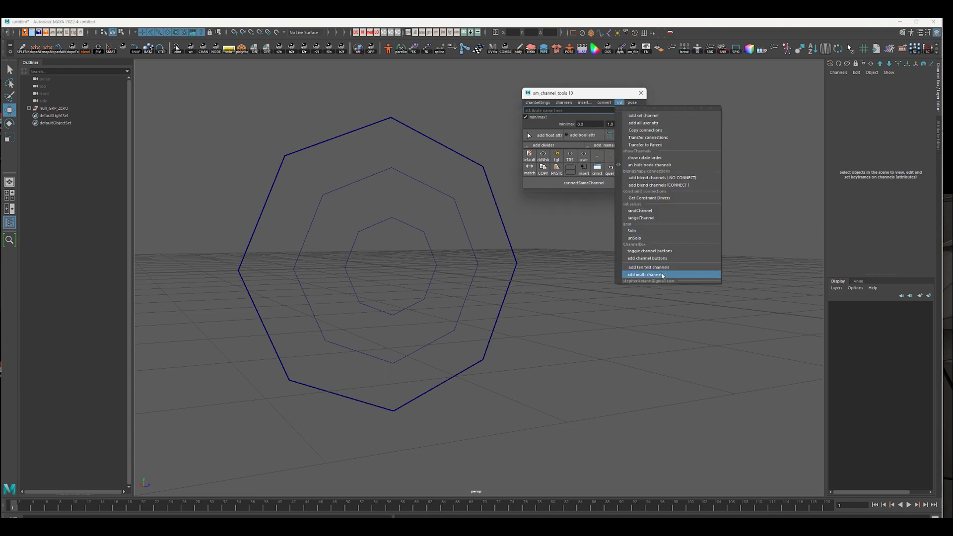
mouse_move(605, 103)
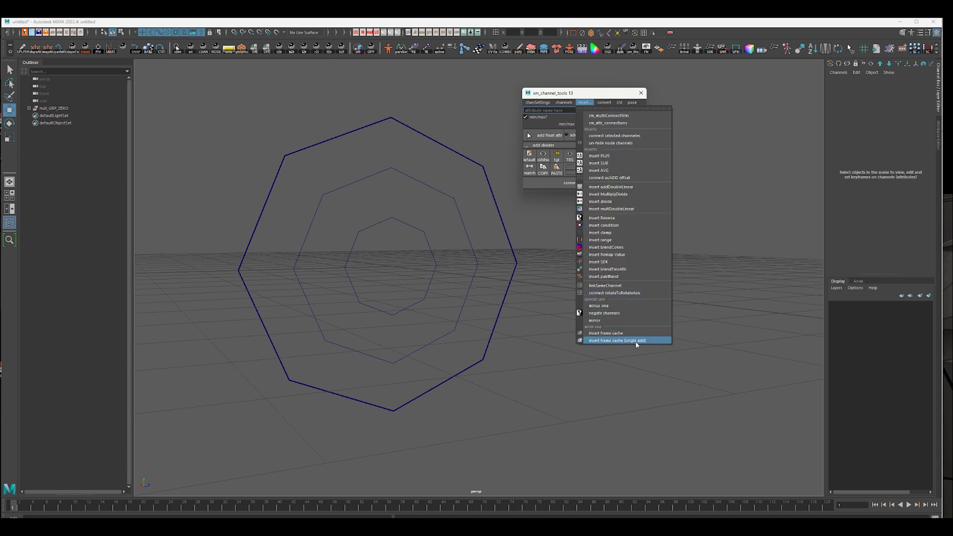
click(637, 342)
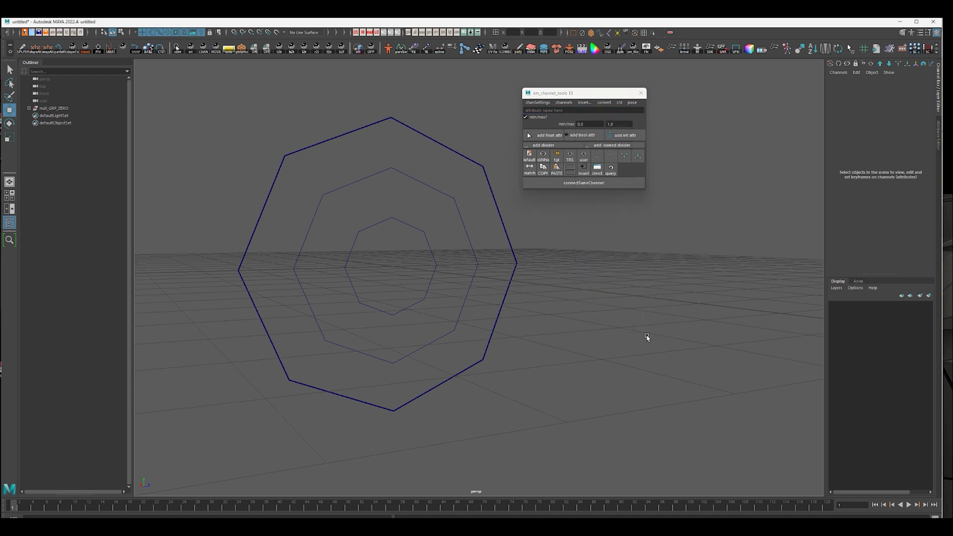
drag(573, 93, 606, 88)
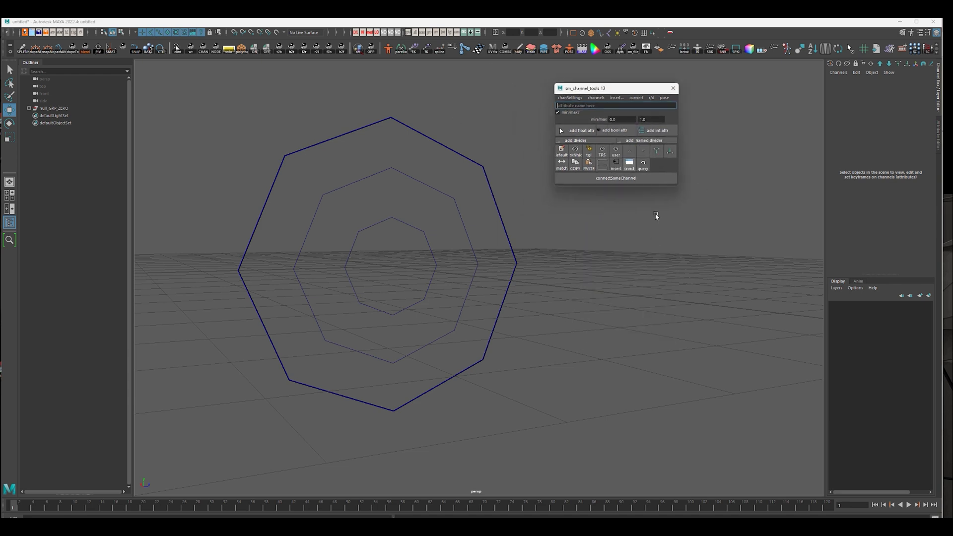
Add dog, cat, fish and goat to null_CTL in one go as float attributes.
drag(485, 138, 435, 152)
click(609, 141)
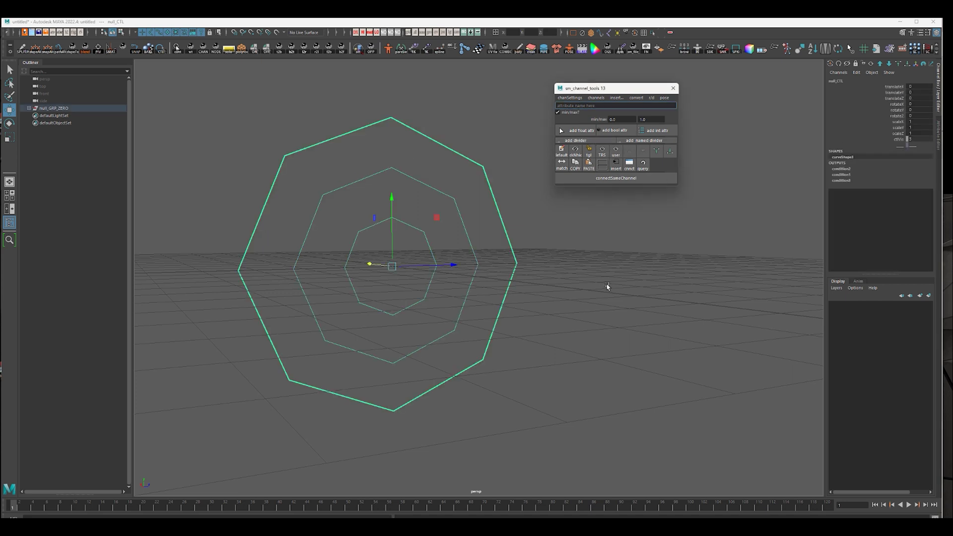
click(887, 140)
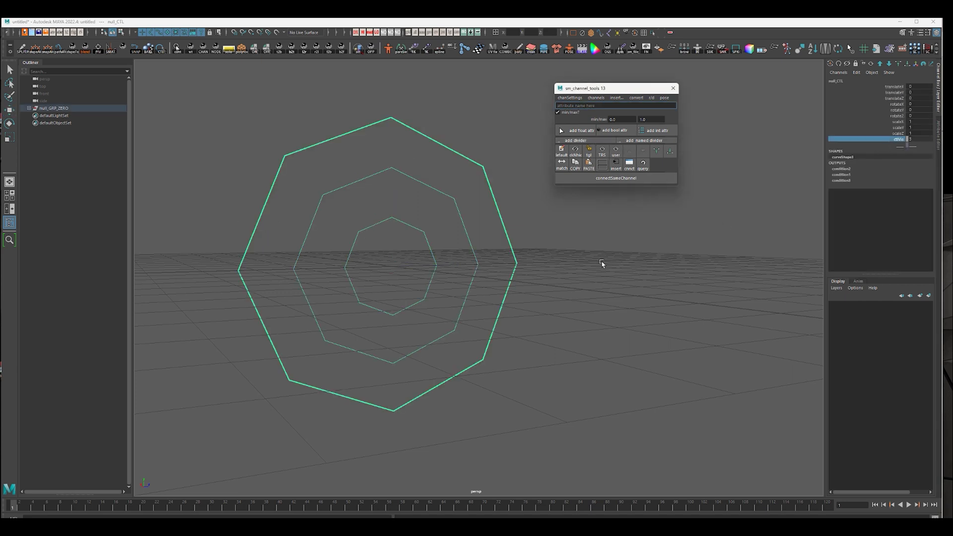
drag(595, 93, 577, 104)
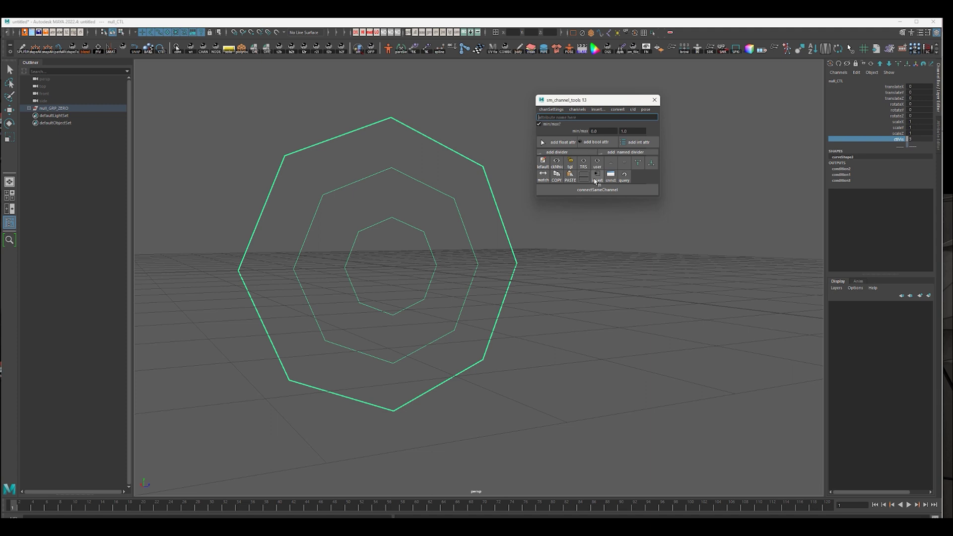
drag(586, 100, 601, 103)
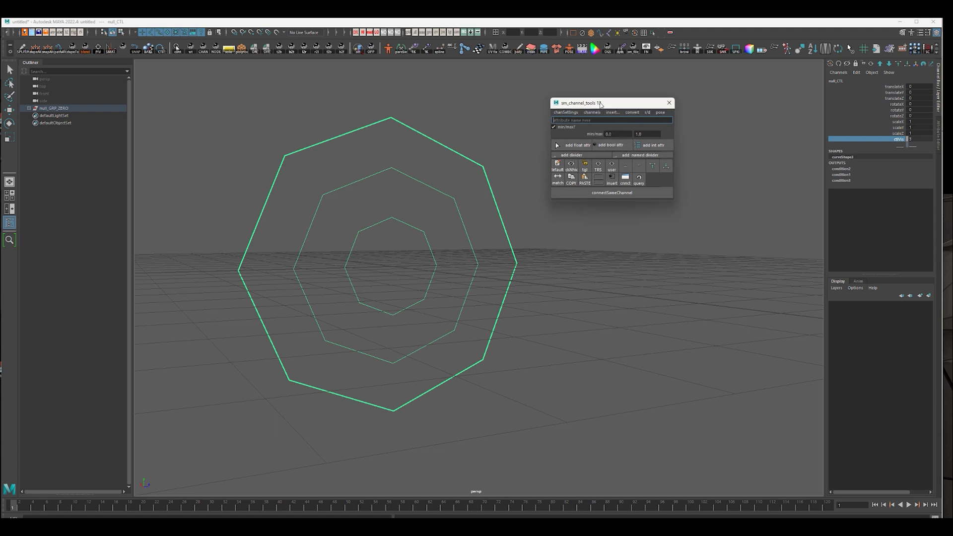
text(dog cat fish goat)
key(Return)
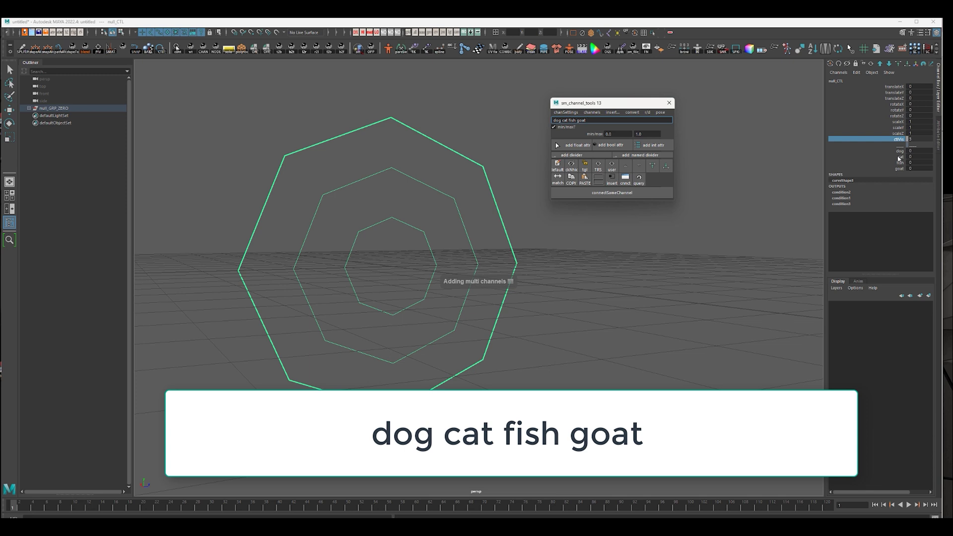
Remove the dog, cat, fish and goat float attributes from null_CTL and deselect the control.
drag(898, 151, 892, 172)
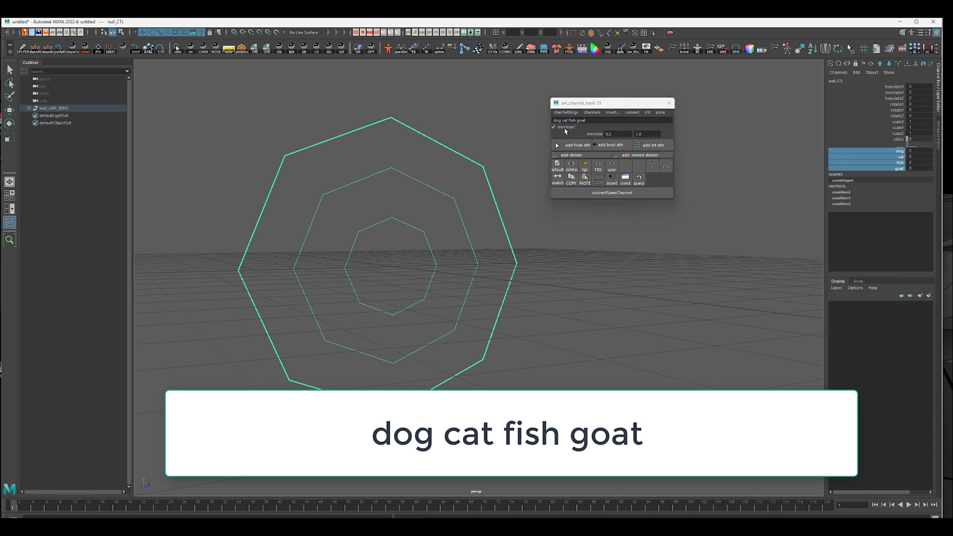
click(626, 165)
click(763, 196)
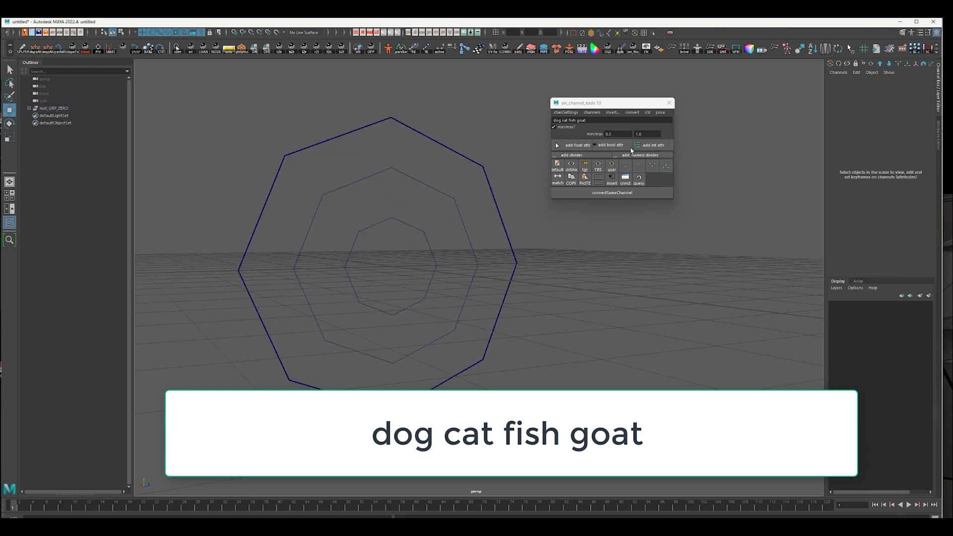
Try adding dog, cat, fish and goat to null_CTL as boolean attributes, and undo the addition.
drag(478, 131, 450, 153)
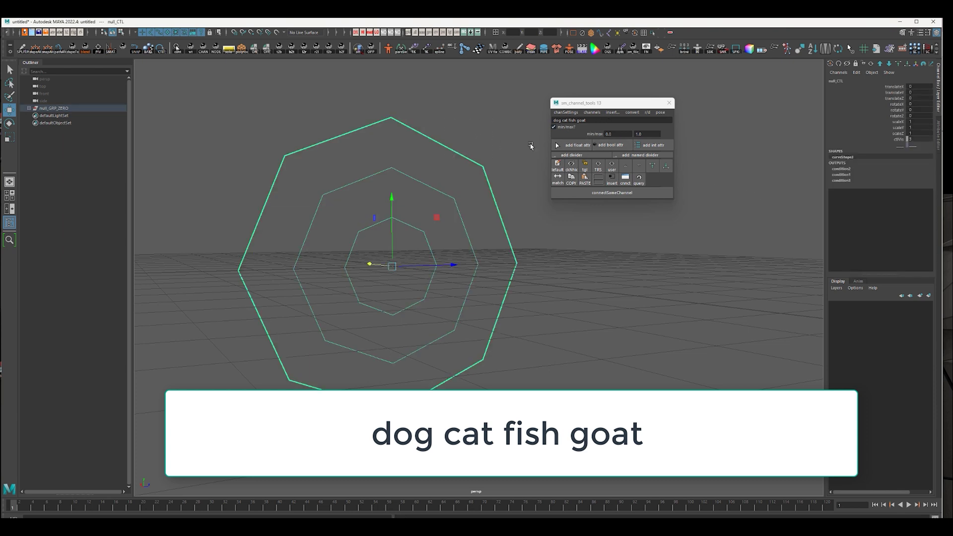
click(615, 144)
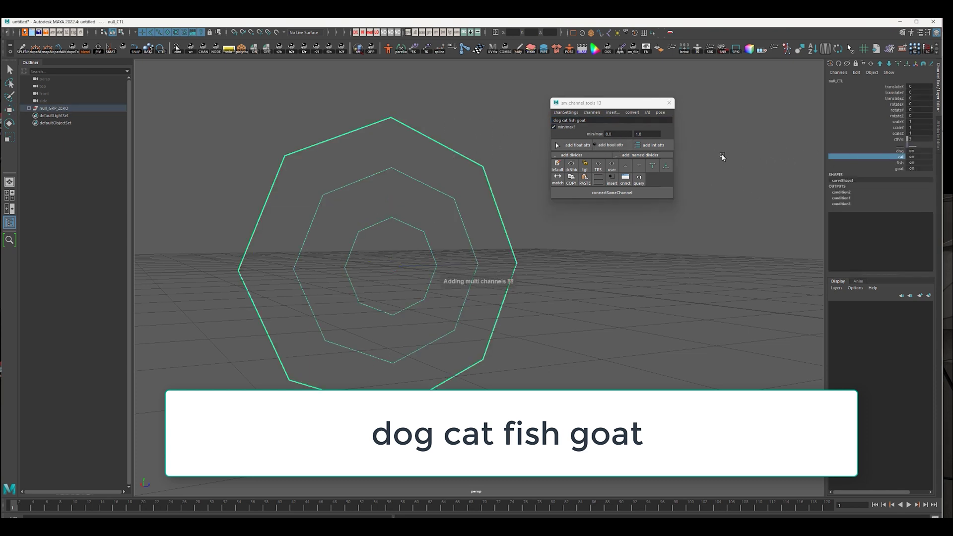
key(ctrl+z)
key(ctrl+z)
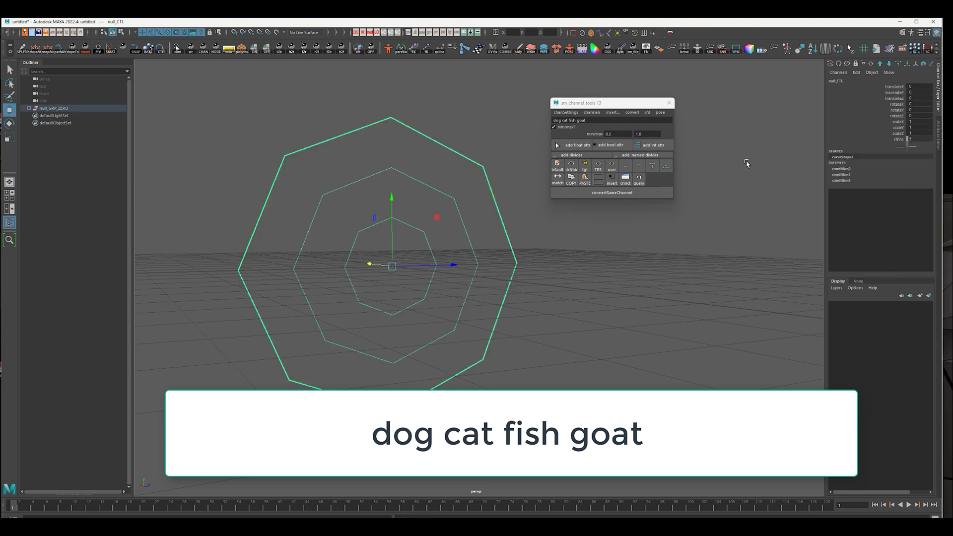
Add dog, cat, fish and goat to null_CTL as integer attributes and test the dog value.
click(656, 145)
click(894, 150)
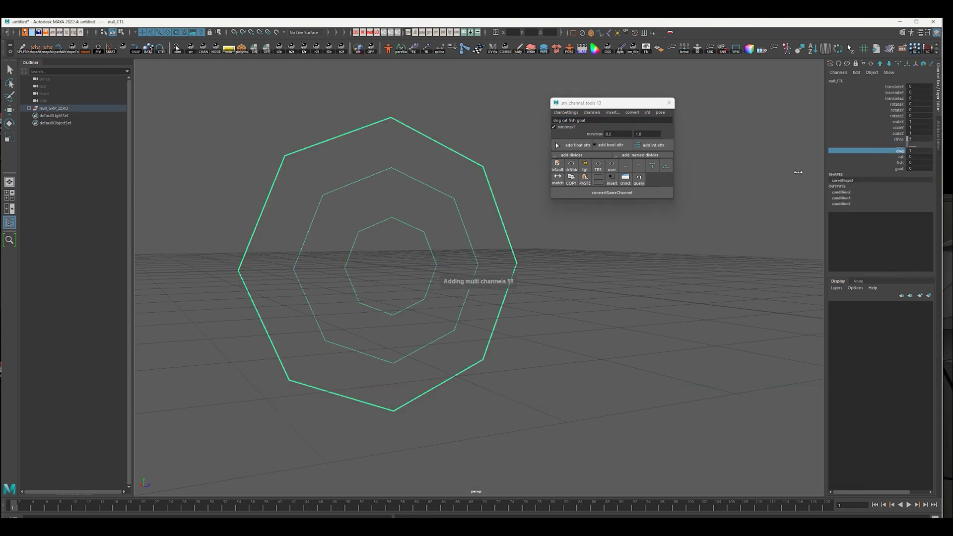
click(494, 164)
click(418, 137)
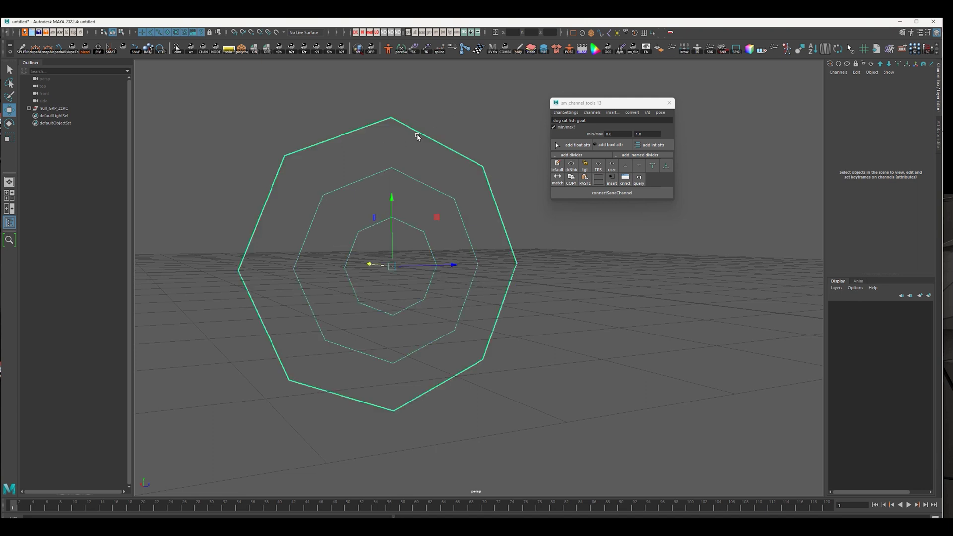
Convert the dog, cat, fish and goat attributes of null_CTL to float.
drag(894, 150, 898, 168)
click(642, 113)
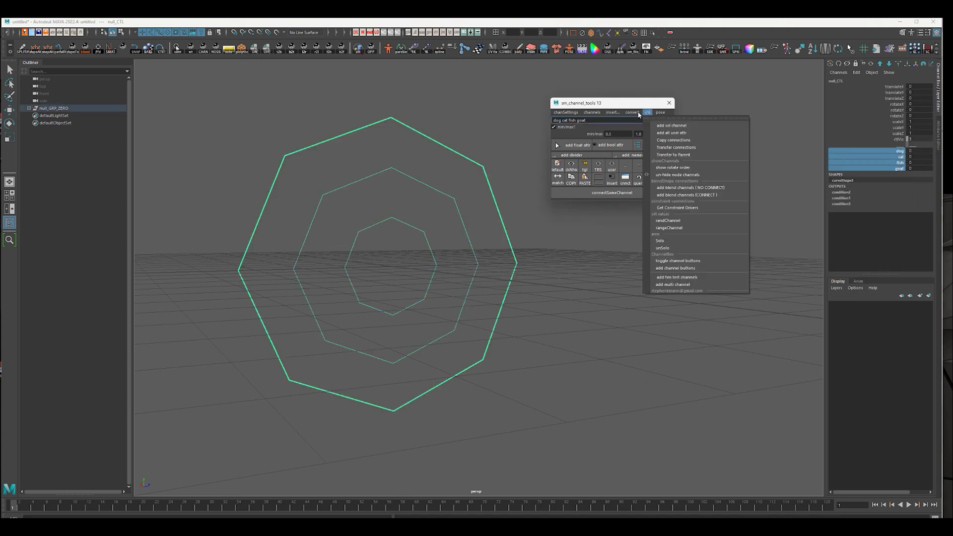
mouse_move(638, 115)
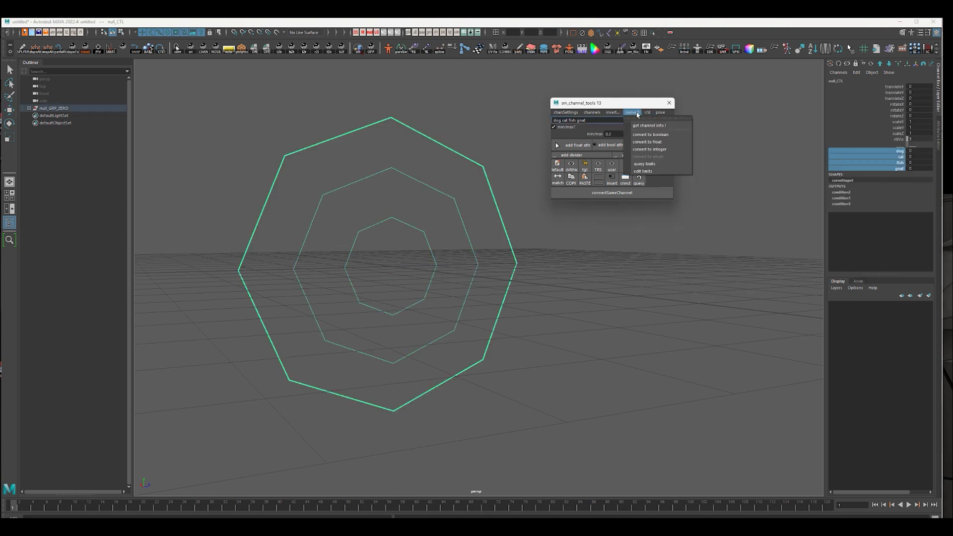
click(654, 142)
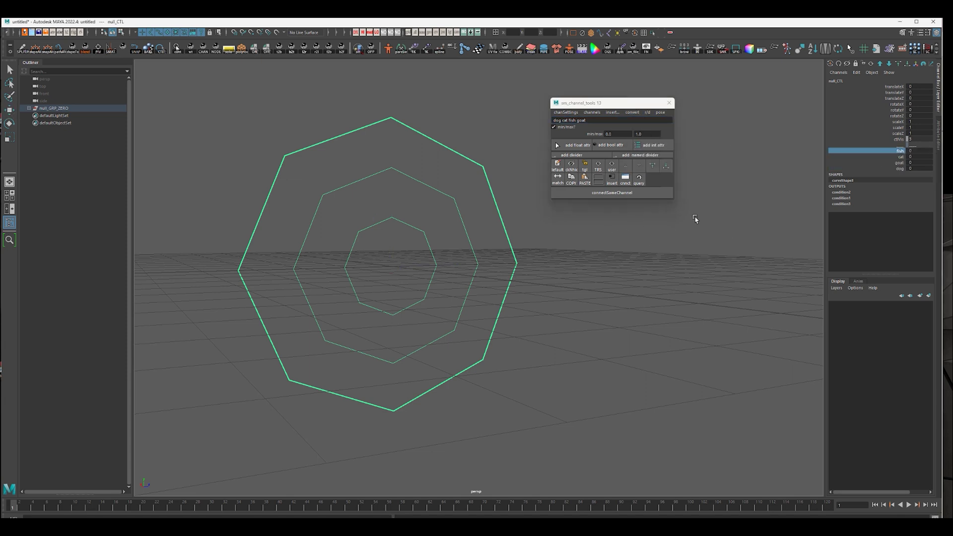
Reorder the custom attributes of null_CTL into the sequence dog, cat, fish, goat.
click(890, 65)
click(890, 65)
click(890, 65)
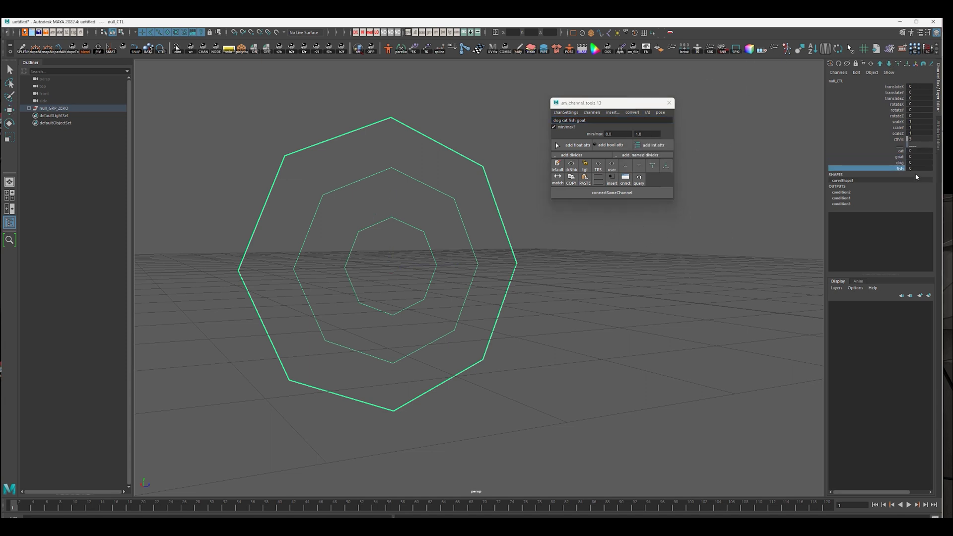
click(889, 65)
click(881, 68)
click(882, 68)
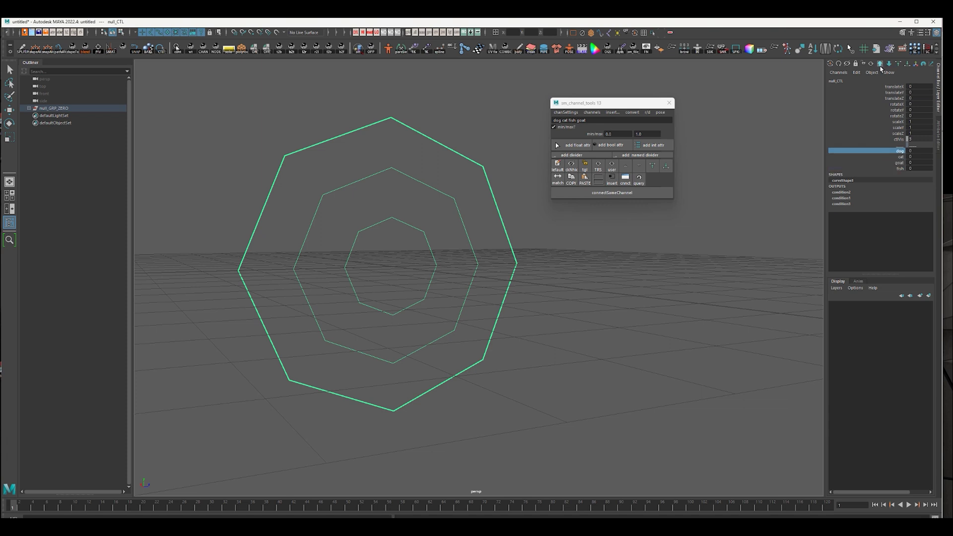
click(899, 163)
click(889, 63)
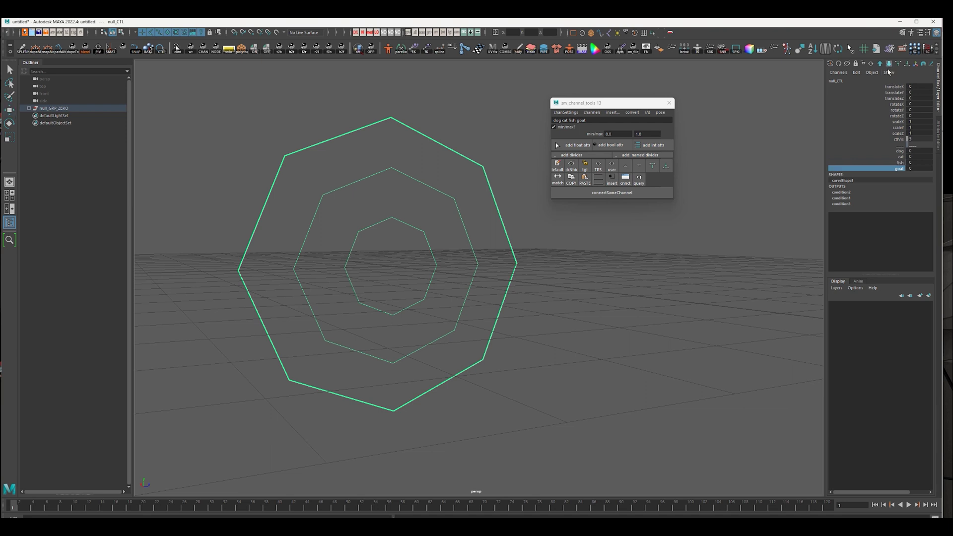
drag(903, 168, 901, 145)
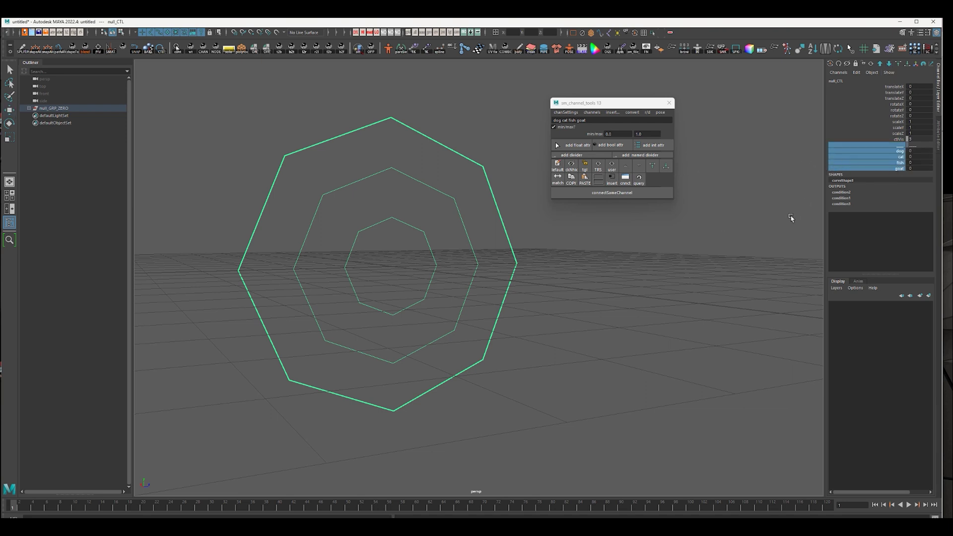
click(753, 236)
key(ctrl+z)
key(w)
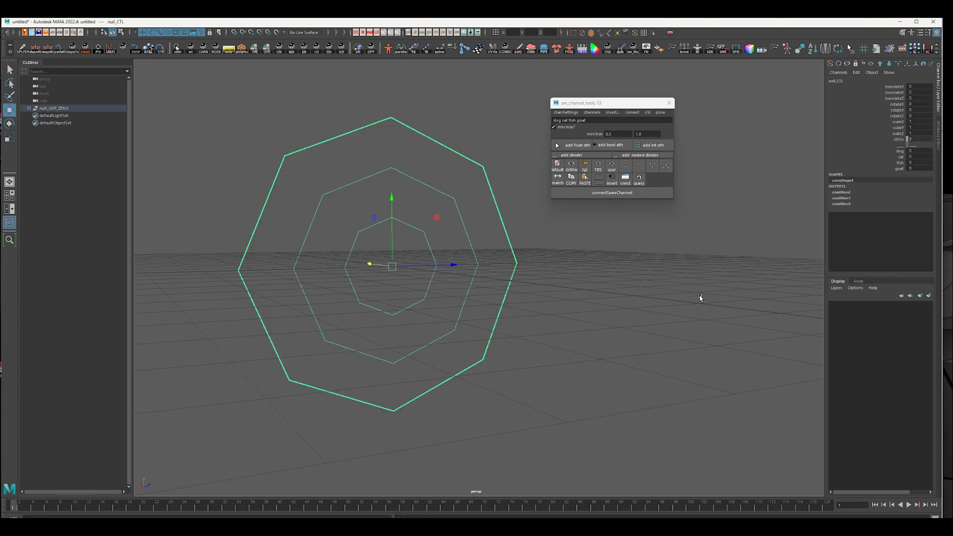
Clear the attribute name and add an unnamed divider below the goat attribute on null_CTL.
click(636, 325)
click(456, 152)
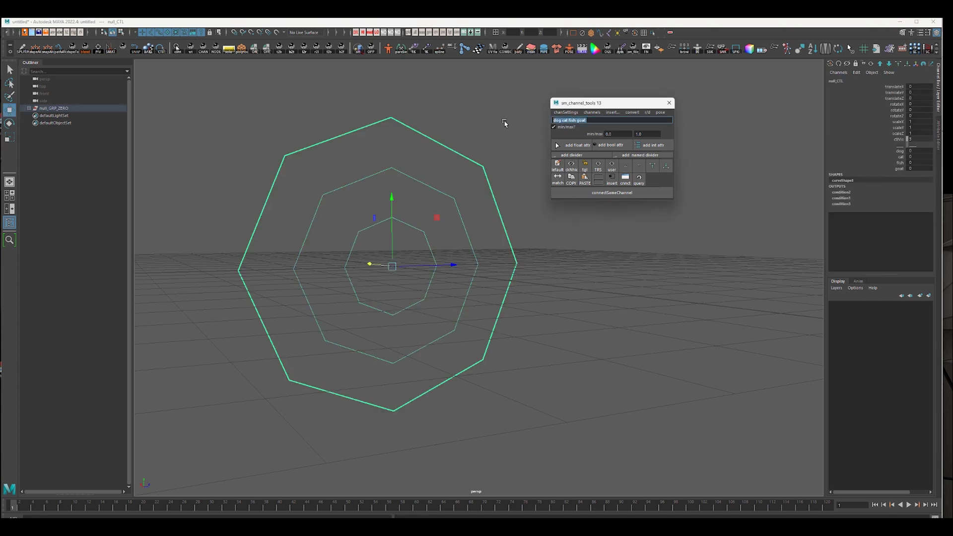
click(637, 145)
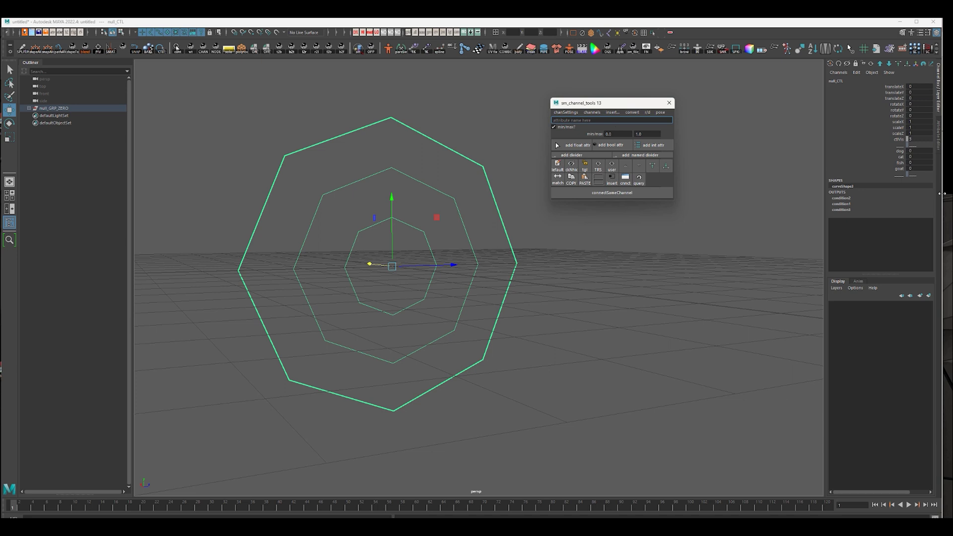
View the custom attributes of null_CTL in the Edit Attribute window, and close it.
click(640, 306)
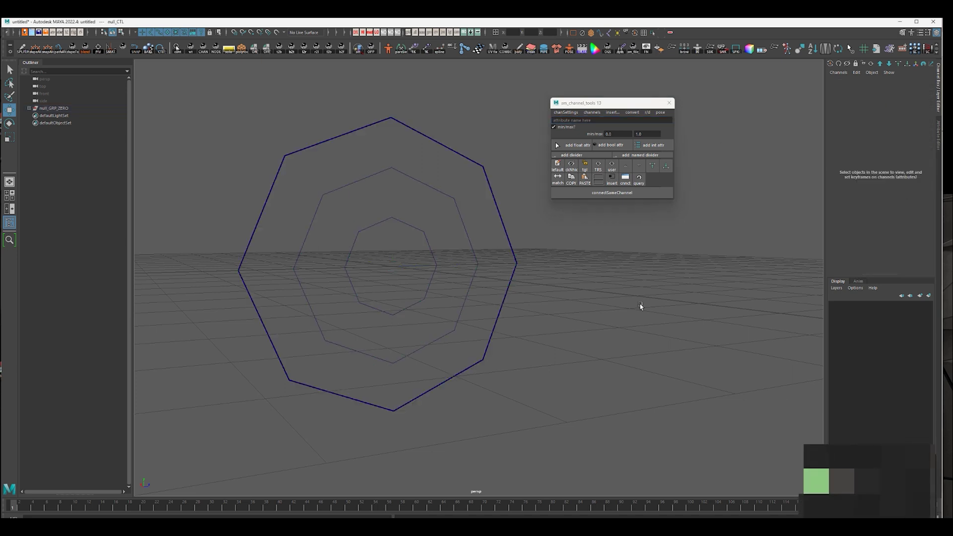
key(ctrl+z)
key(space)
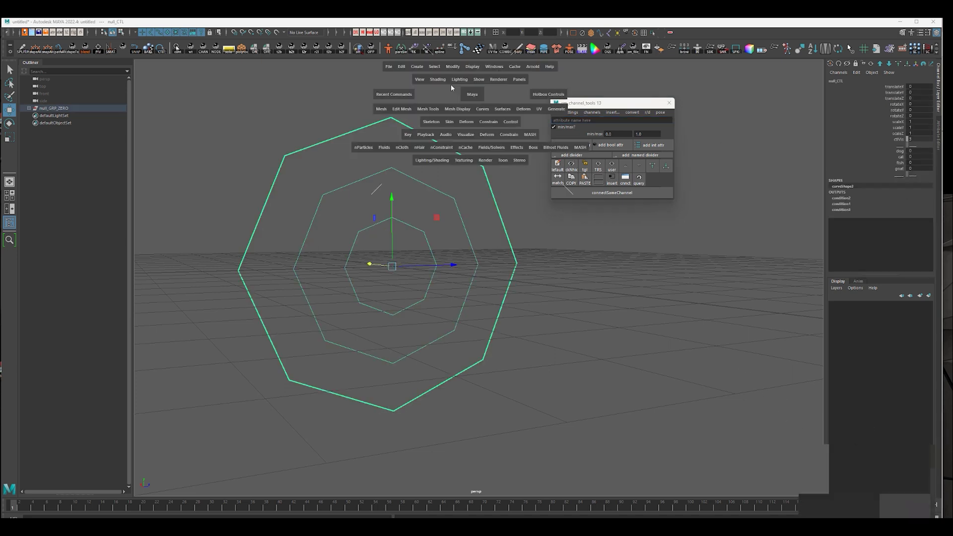
click(454, 66)
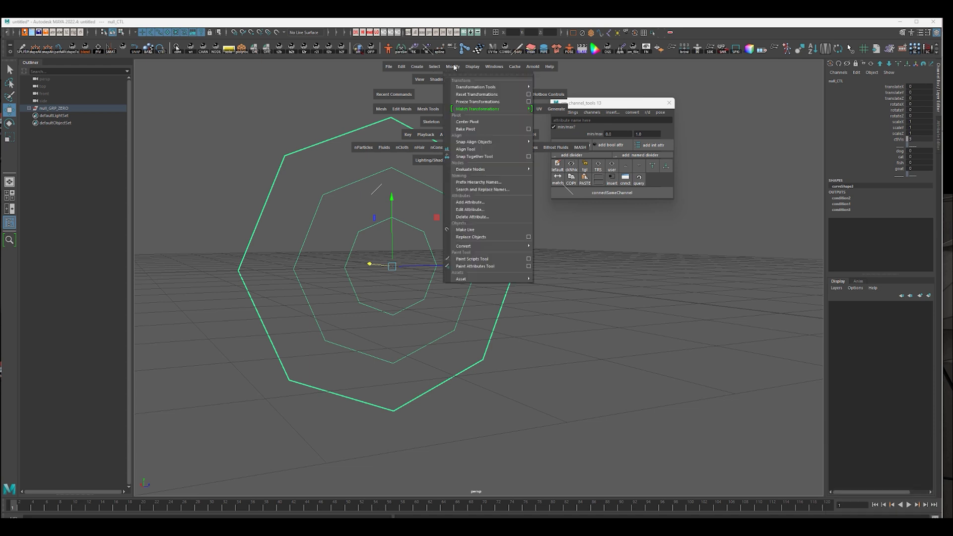
click(504, 209)
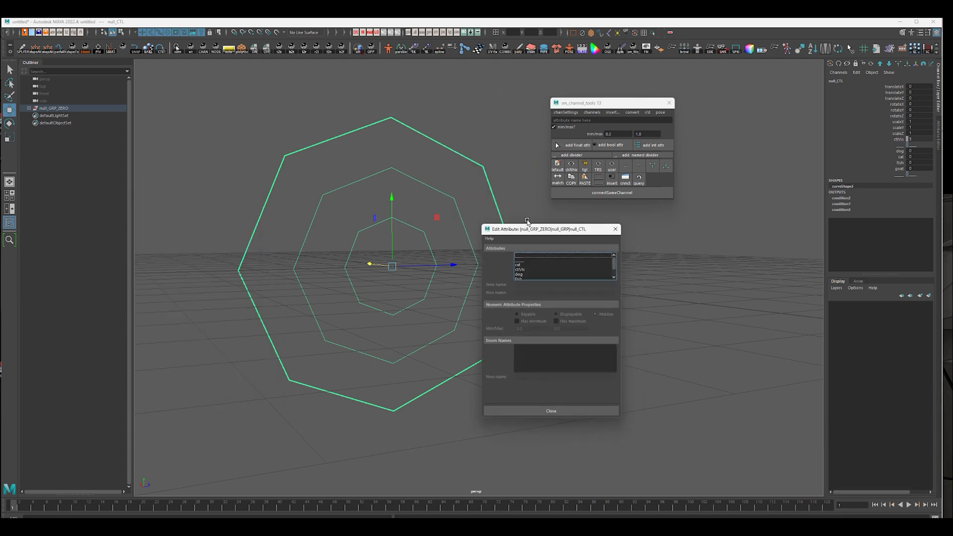
click(616, 229)
click(526, 176)
key(space)
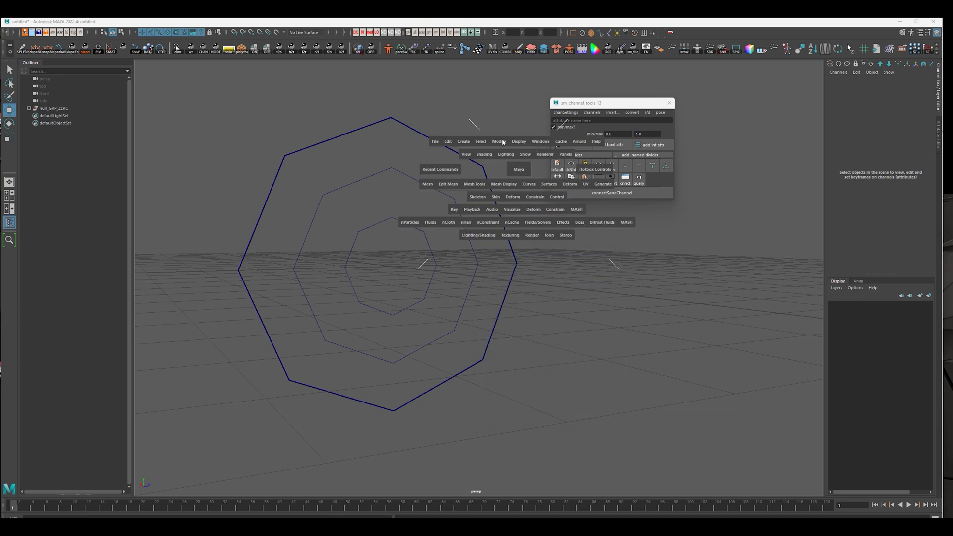
key(space)
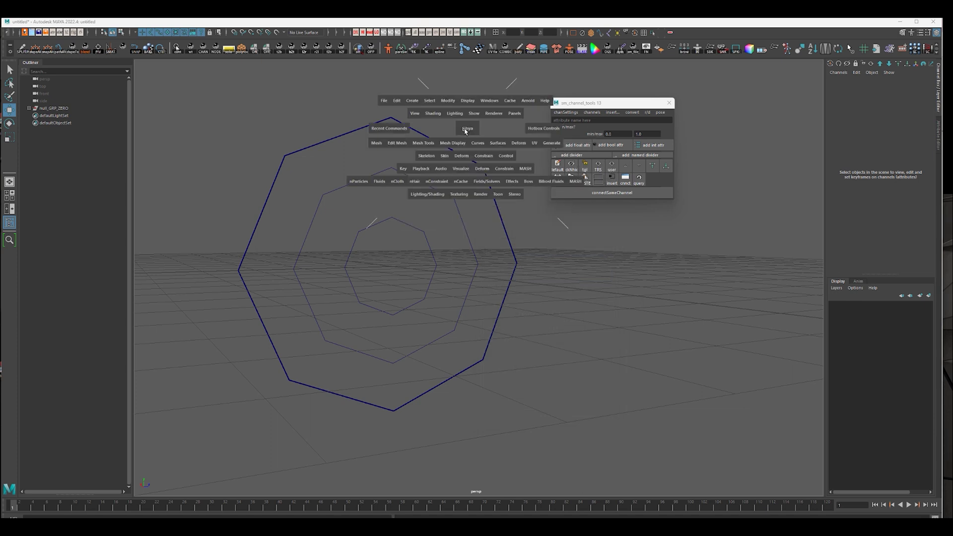
click(448, 102)
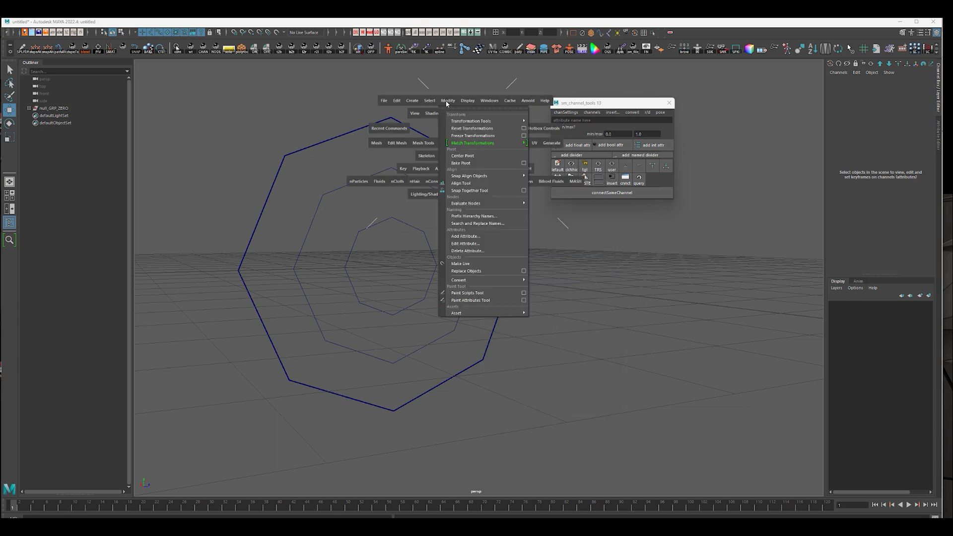
click(486, 243)
drag(422, 103, 345, 136)
key(space)
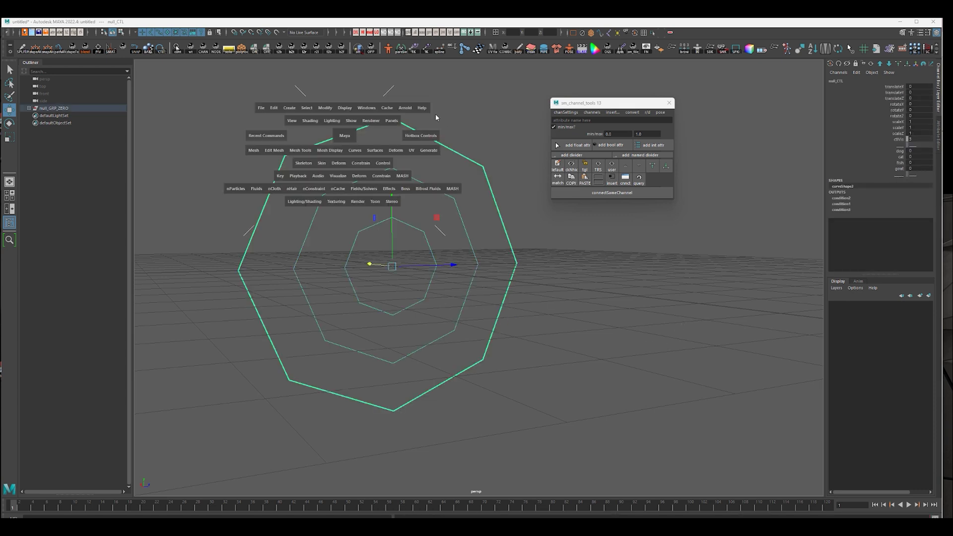
key(space)
click(517, 164)
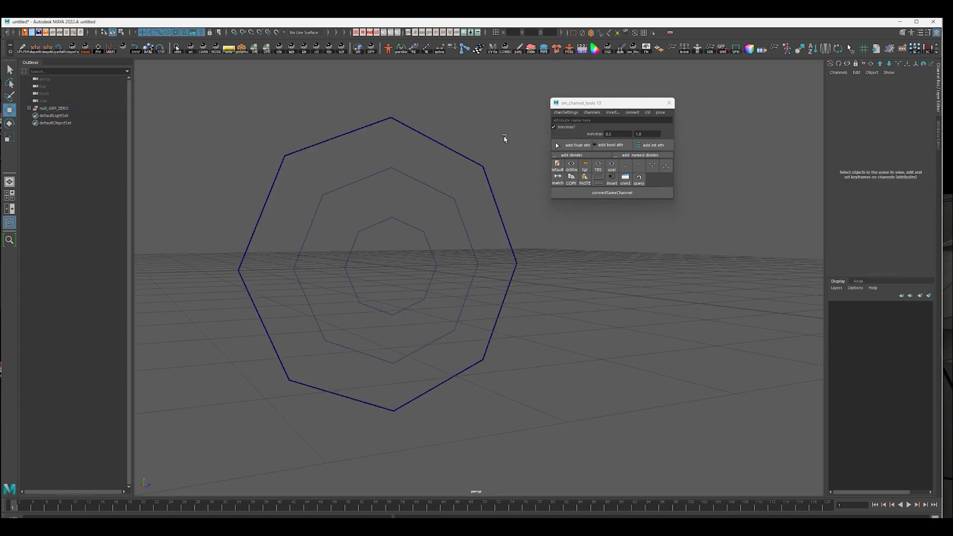
Reselect null_CTL and open the Add Attribute window for it, placing it clear of the sm_channel_tools window.
key(space)
key(ctrl+z)
key(space)
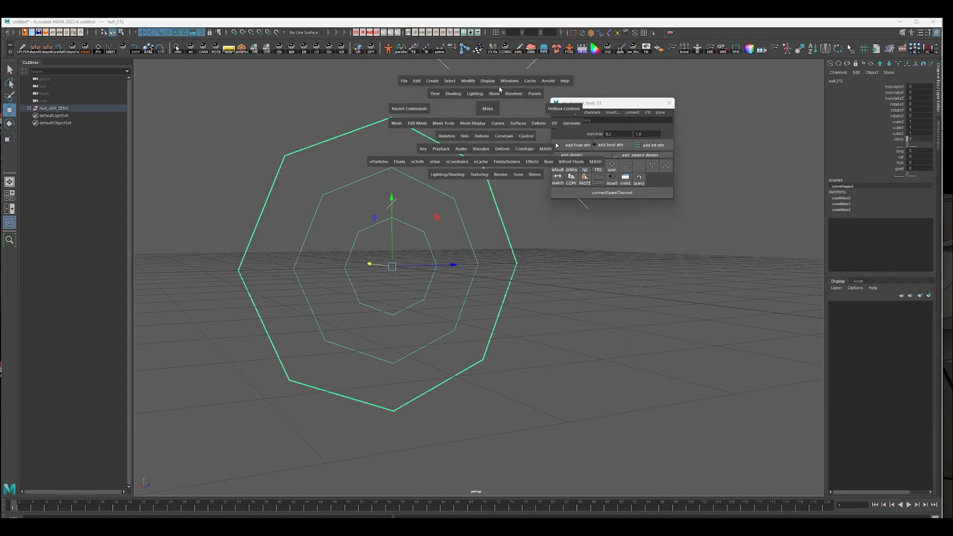
click(468, 81)
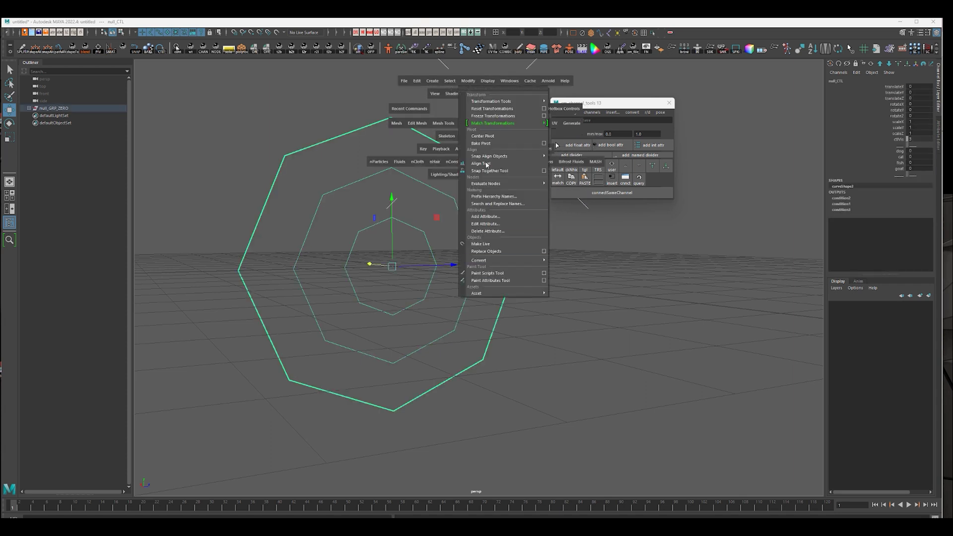
click(496, 217)
drag(240, 187, 611, 221)
click(479, 128)
click(443, 144)
drag(576, 104, 599, 90)
drag(614, 219, 641, 216)
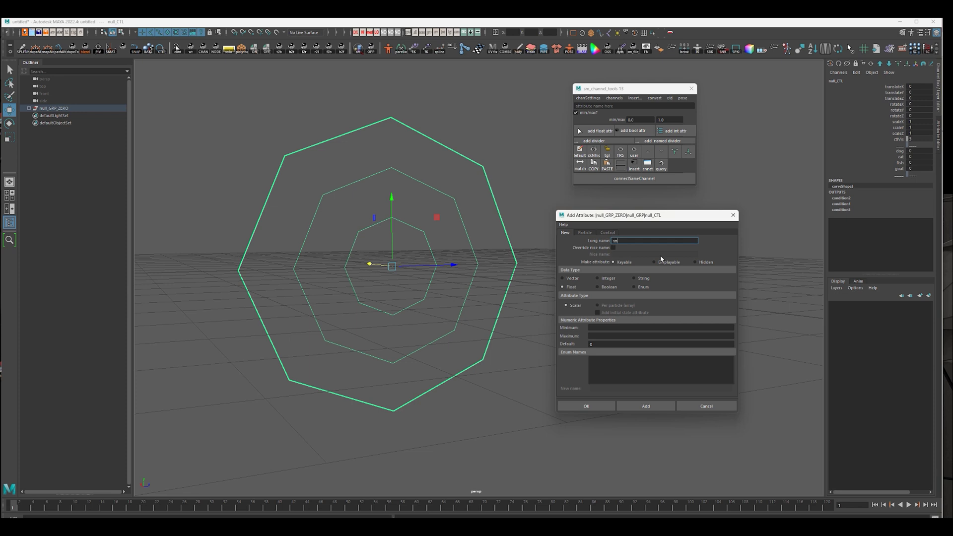
Name the new attribute enum_cahnel and set its data type to Enum.
text(ahnel)
key(Tab)
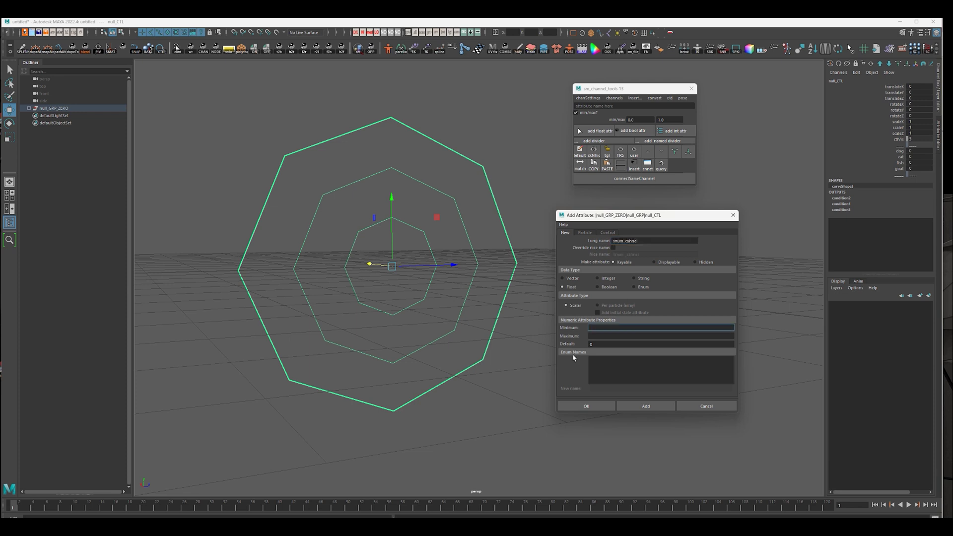
click(635, 287)
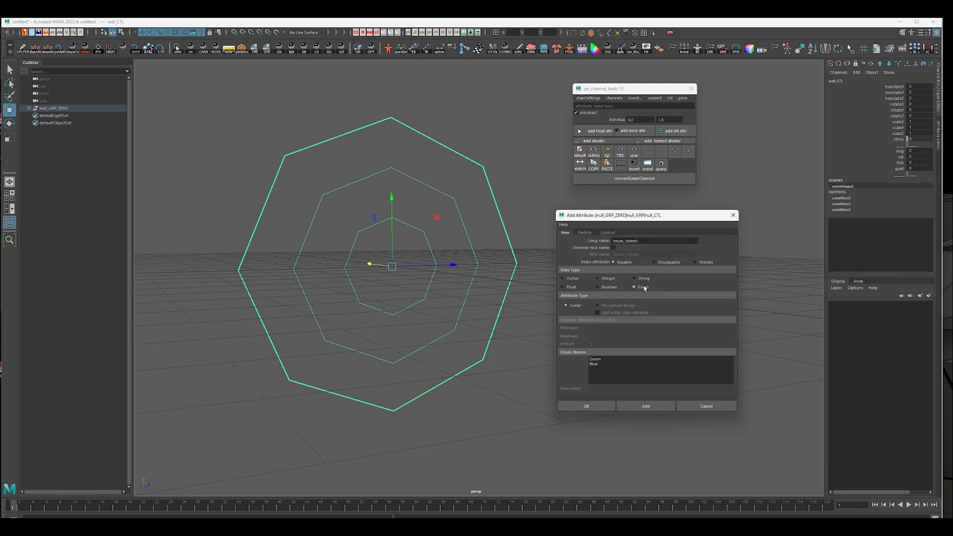
Add a third enum name below Blue in the Add Attribute window and name it red.
click(608, 368)
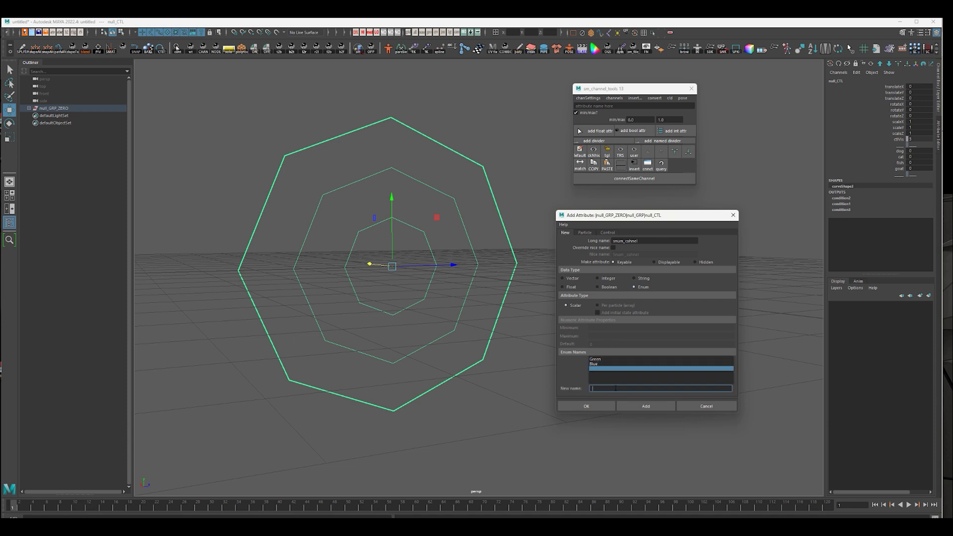
text(REd)
key(Return)
click(607, 370)
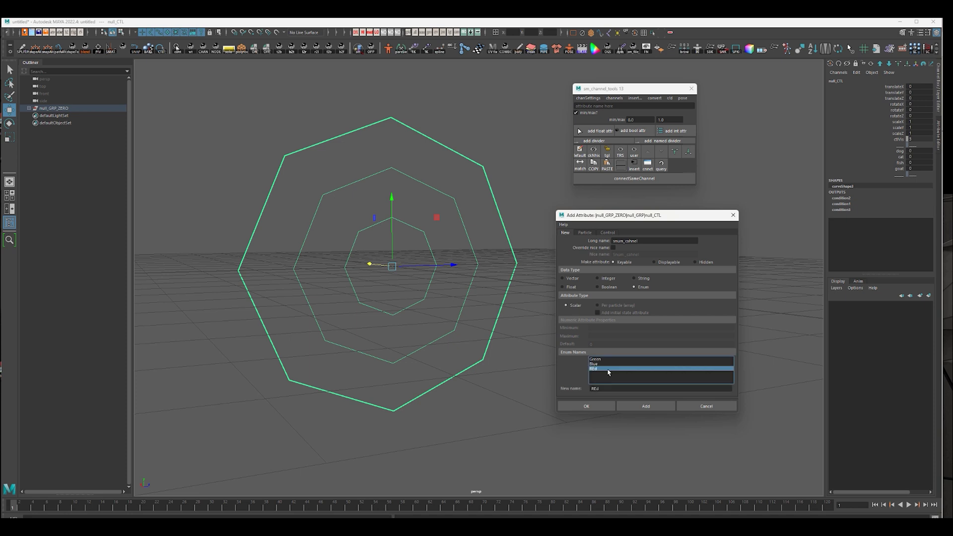
drag(610, 390, 578, 391)
text(red)
key(Return)
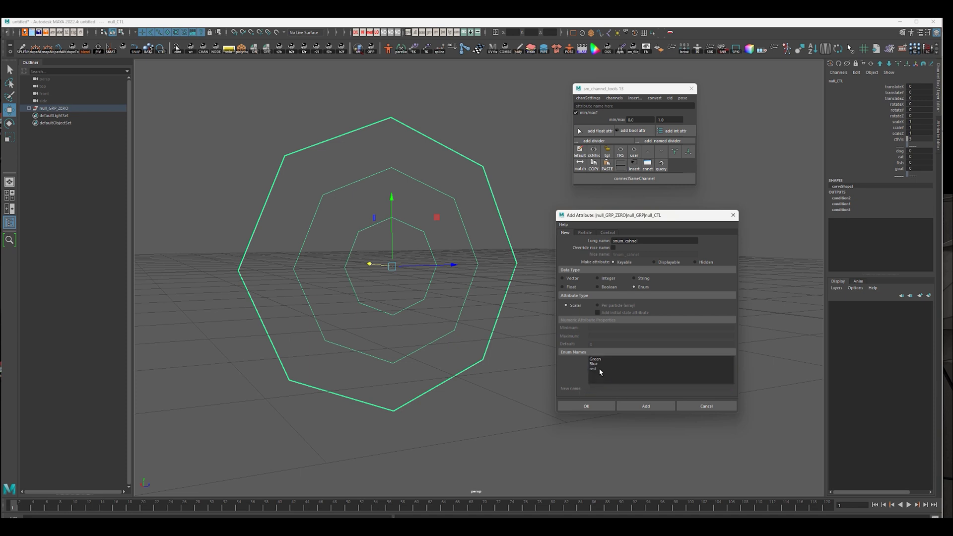
Add a fourth enum name, purplle, below red in the Add Attribute window.
click(599, 370)
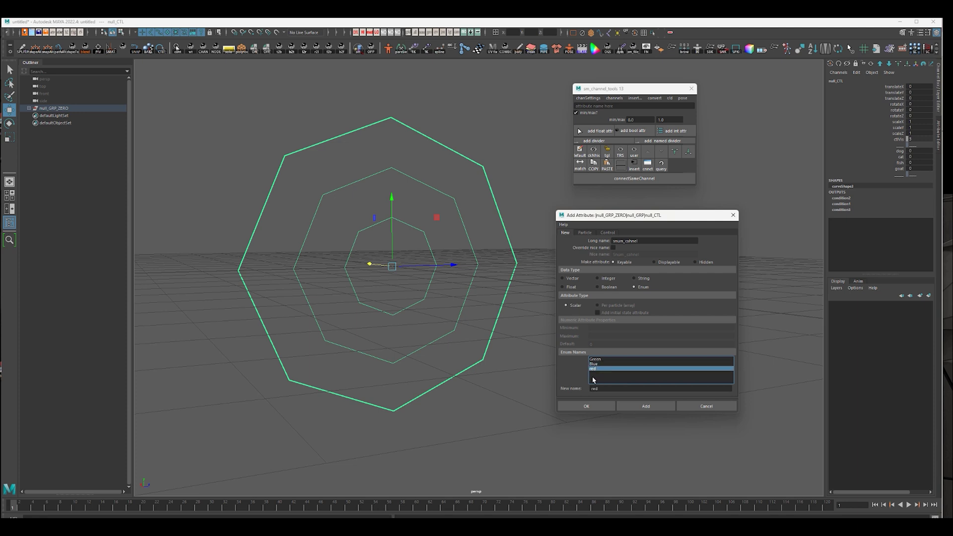
click(595, 374)
click(611, 387)
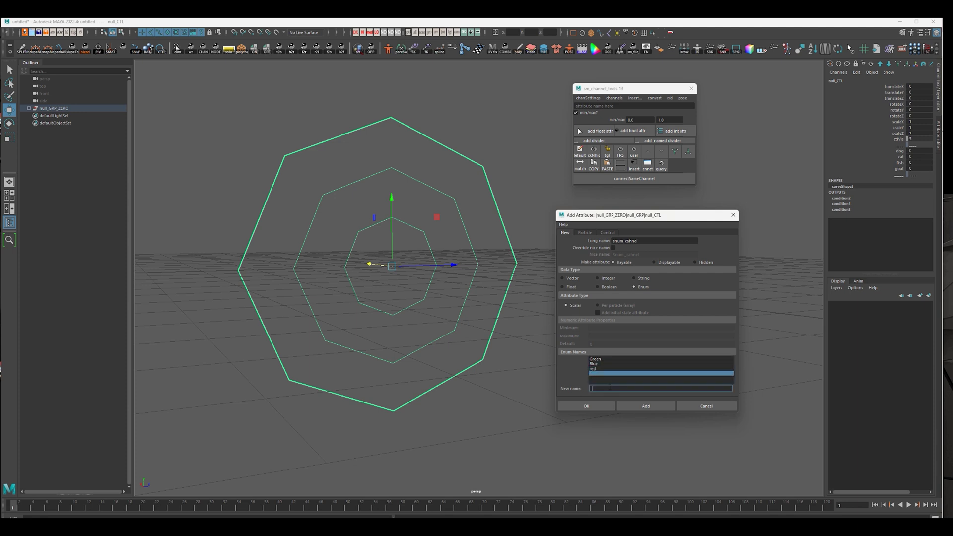
text(purplle)
key(Return)
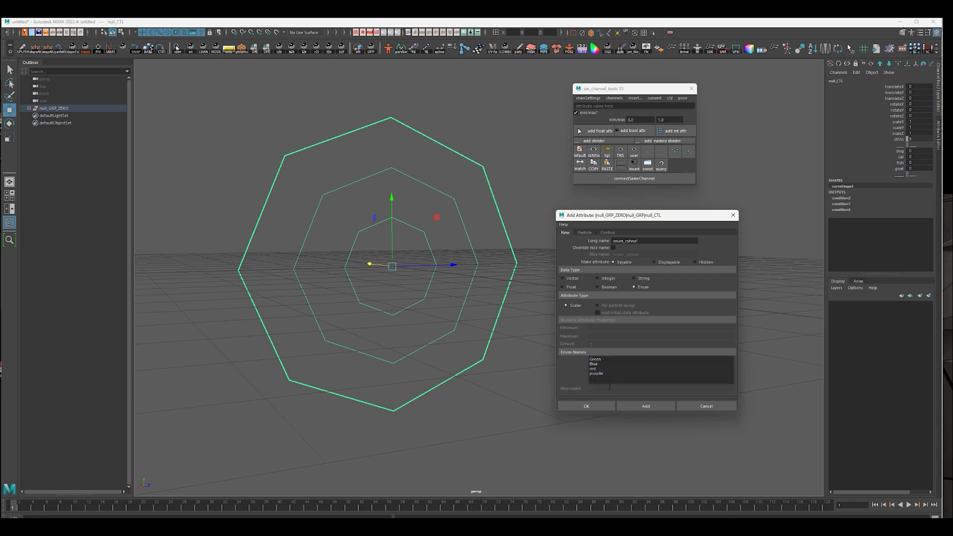
Discard the unfinished enum attribute, close the Add Attribute window and reposition the sm_channel_tools window.
click(600, 374)
click(597, 365)
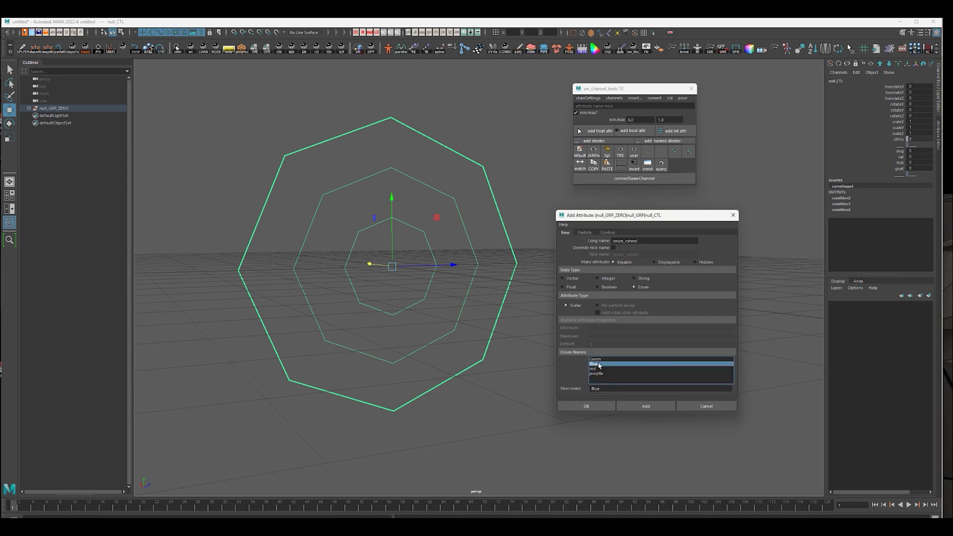
click(706, 406)
drag(606, 85, 595, 105)
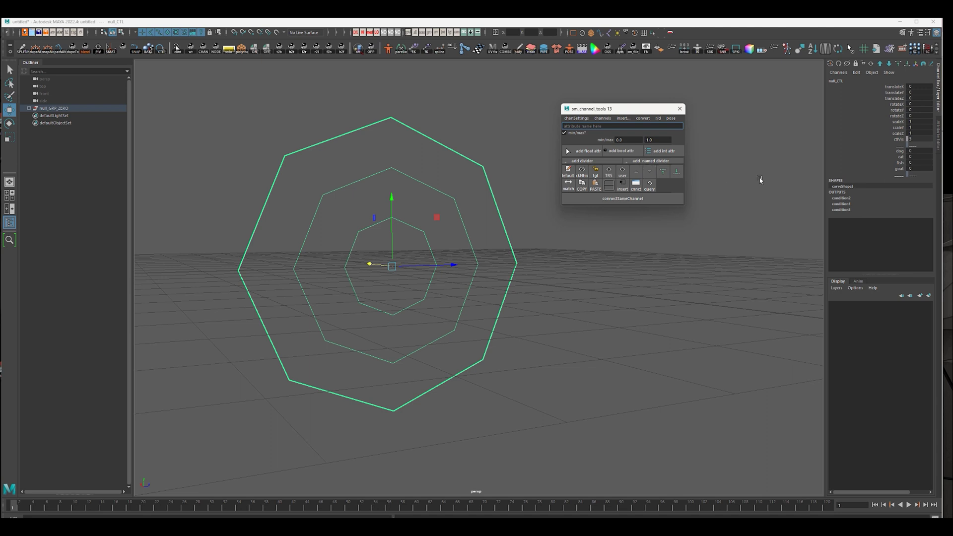
Add an enum attribute to null_CTL with sm_channel_tools, using the name string eChannel:RED:BLU:GREN:SUPER:DOG.
text(eChannel:)
text(RED:BLU)
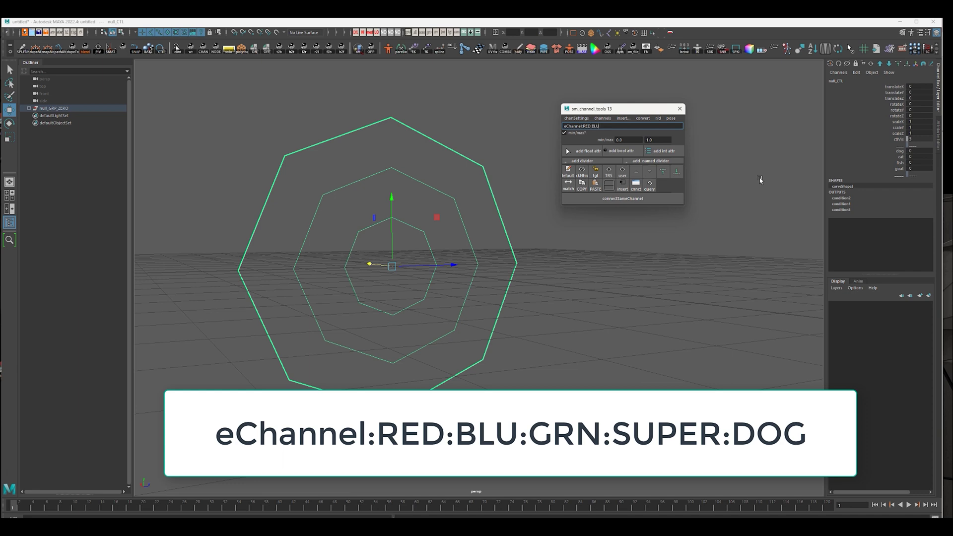
text(:GREN:SUPER:DOG)
key(Return)
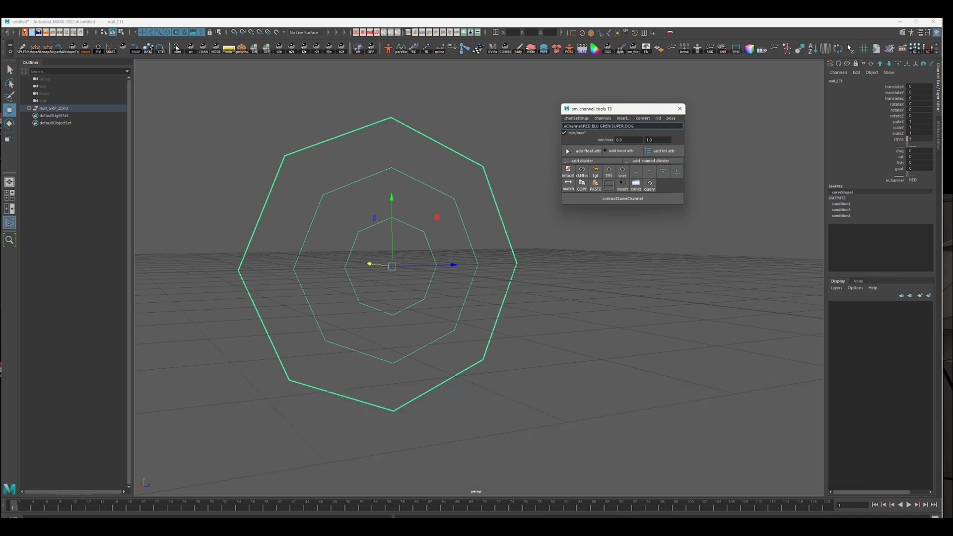
Check the list of enum options of the eChannel attribute, then deselect null_CTL.
click(920, 180)
click(928, 207)
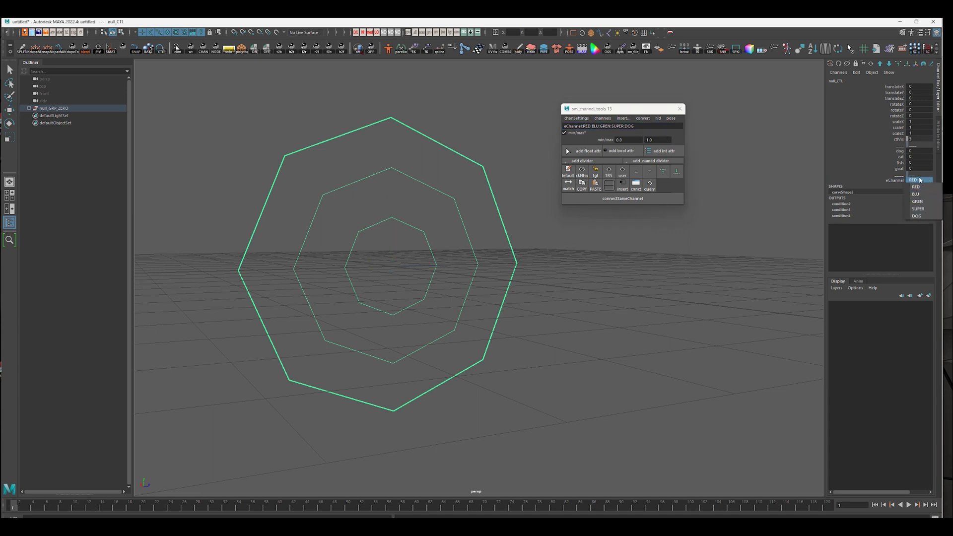
click(800, 163)
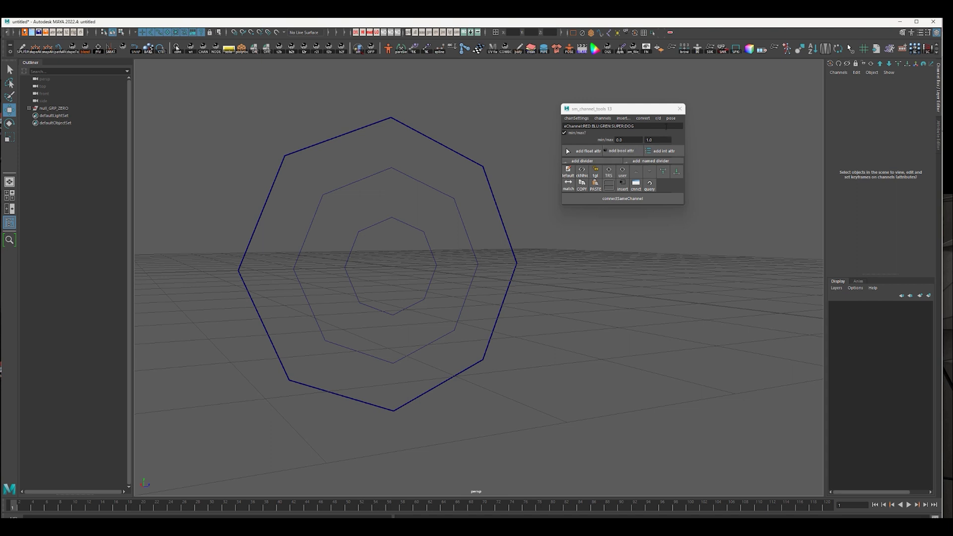
Highlight the enum definition in the attribute name and reselect null_CTL in the viewport.
drag(667, 126, 525, 128)
drag(460, 105, 405, 136)
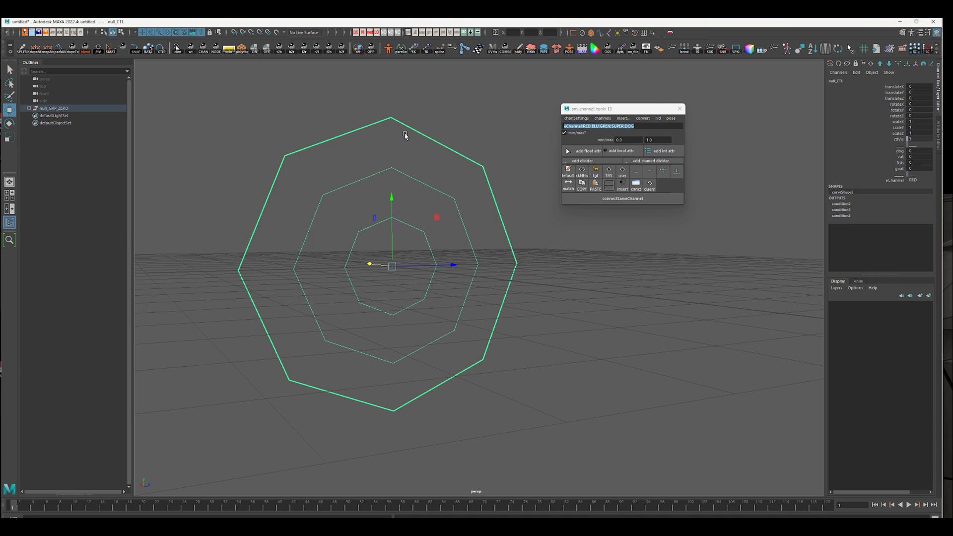
click(668, 279)
drag(498, 108, 433, 143)
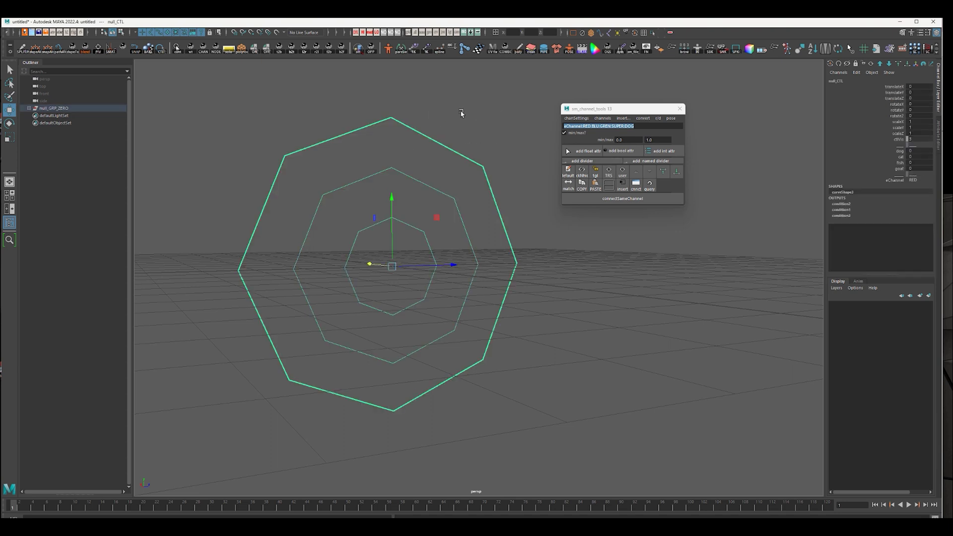
click(668, 128)
Try converting the eChannel attribute of null_CTL to boolean, and undo the conversion.
click(893, 180)
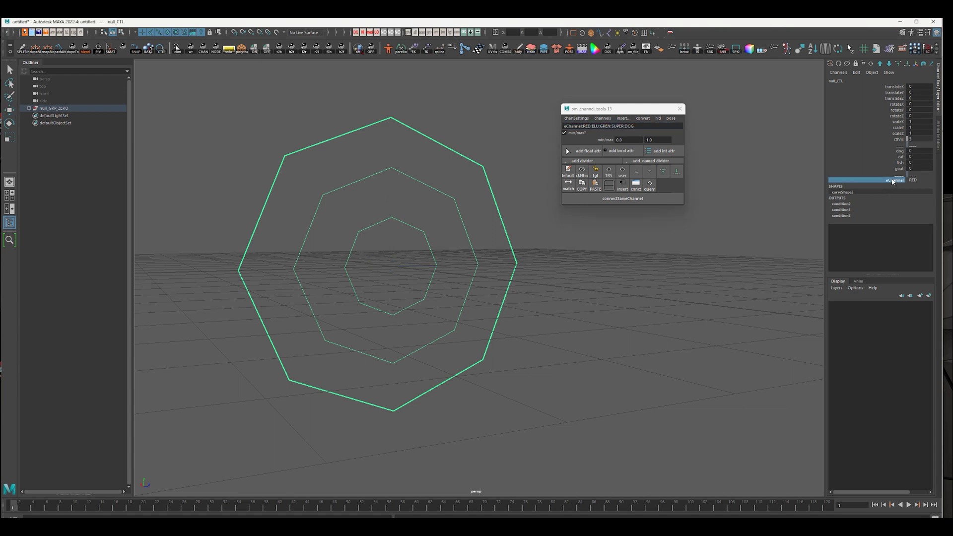
click(642, 119)
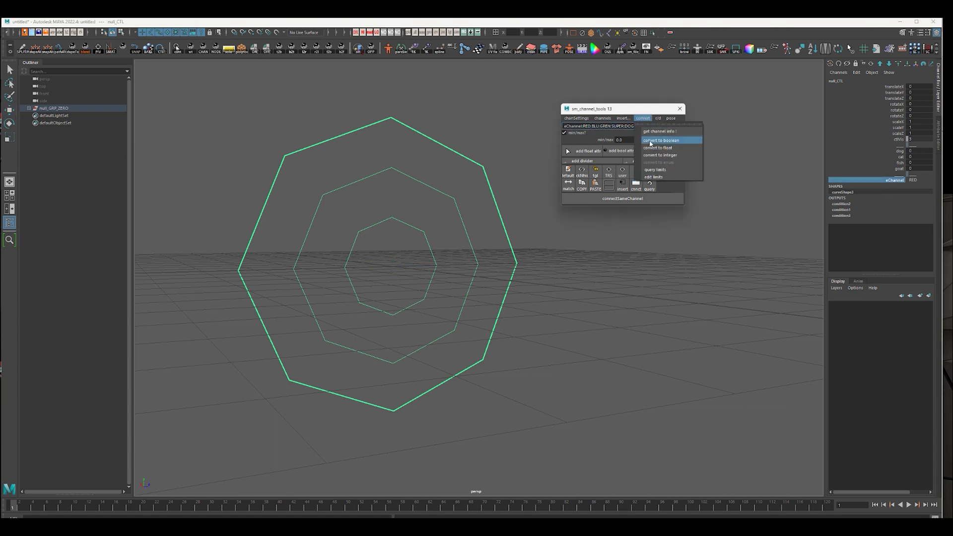
click(661, 141)
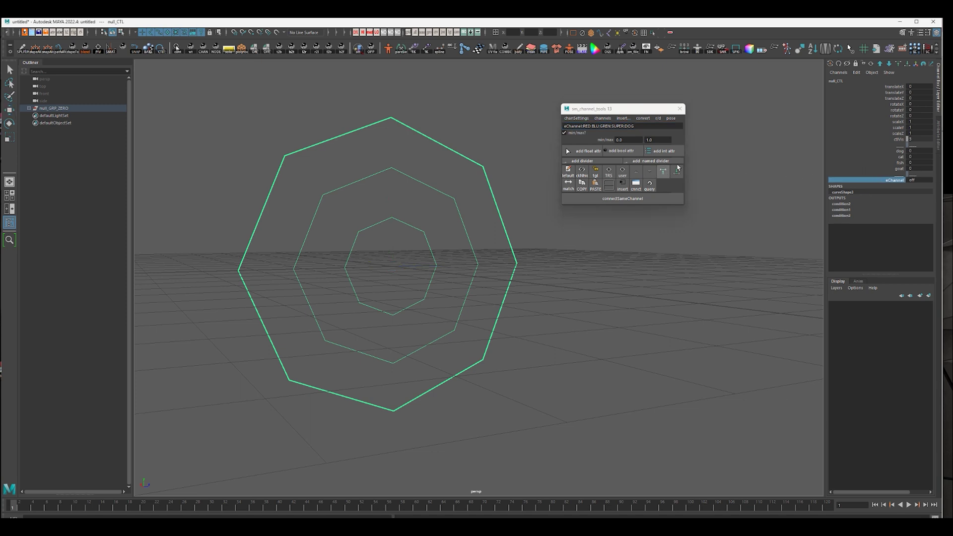
click(783, 190)
key(ctrl+z)
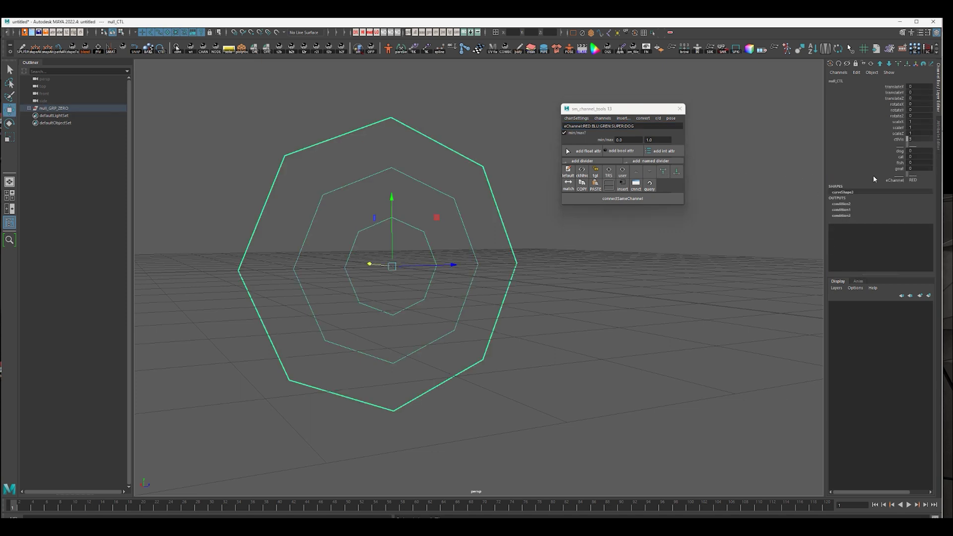
Convert the eChannel attribute of null_CTL to integer, and deselect the control.
click(889, 180)
click(643, 118)
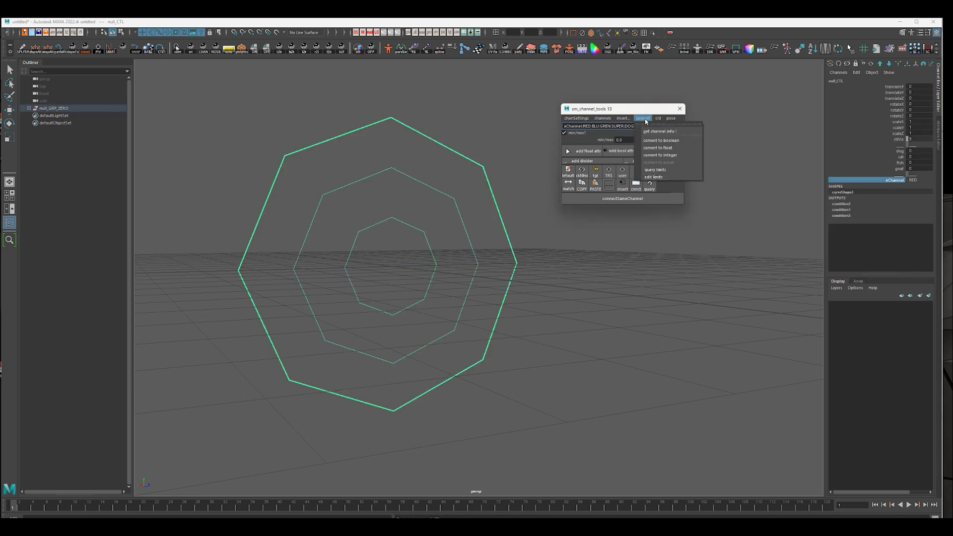
click(660, 155)
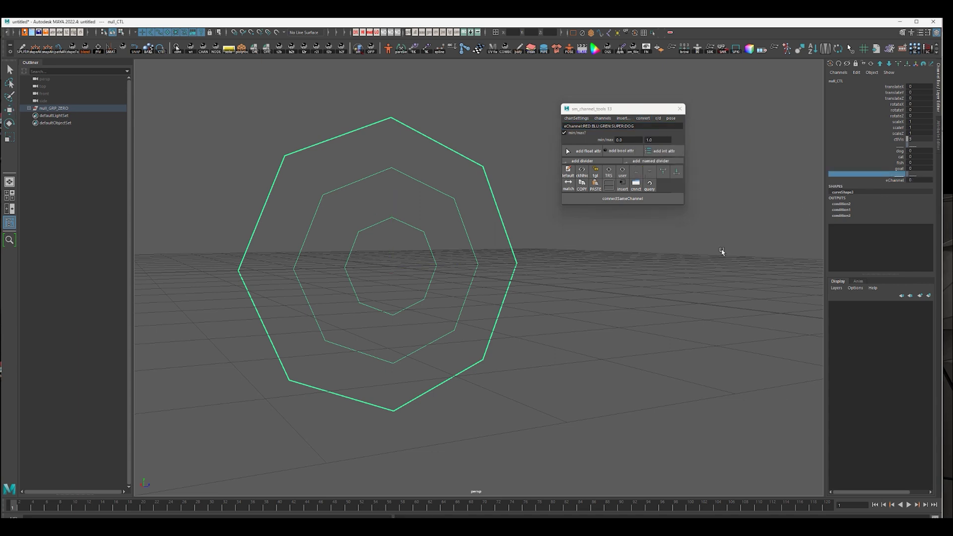
click(894, 181)
middle_drag(685, 267, 419, 274)
click(656, 293)
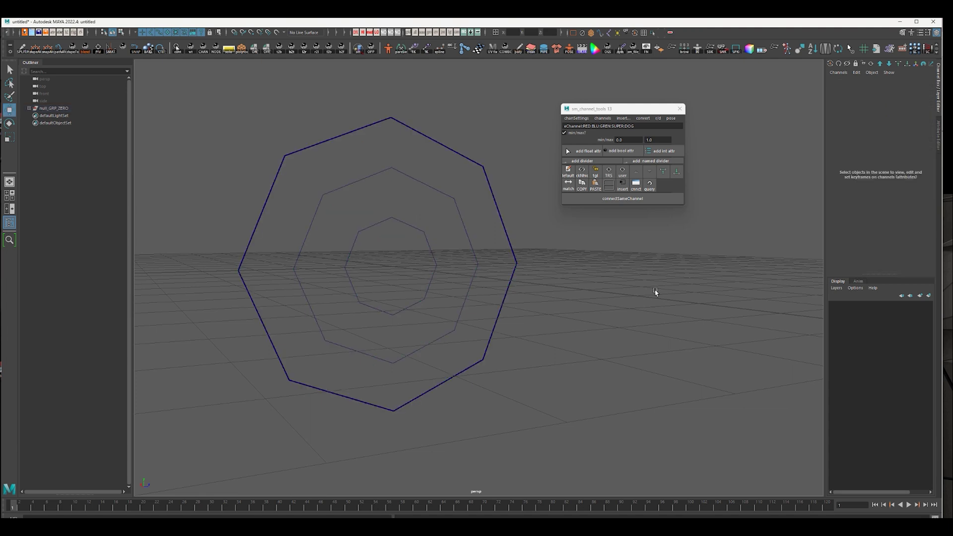